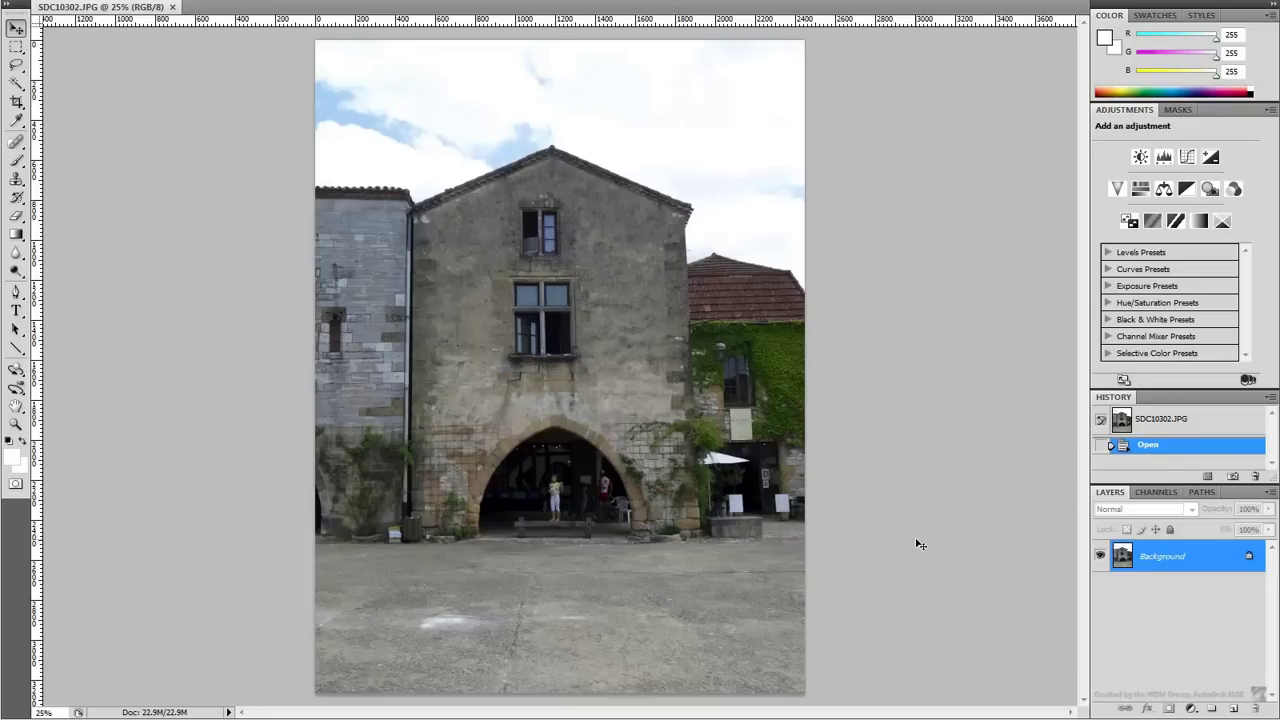
# Crop the photo to the central arched facade and fit the cropped image on screen
pyautogui.click(17, 102)
pyautogui.moveTo(380, 118); pyautogui.dragTo(736, 600)
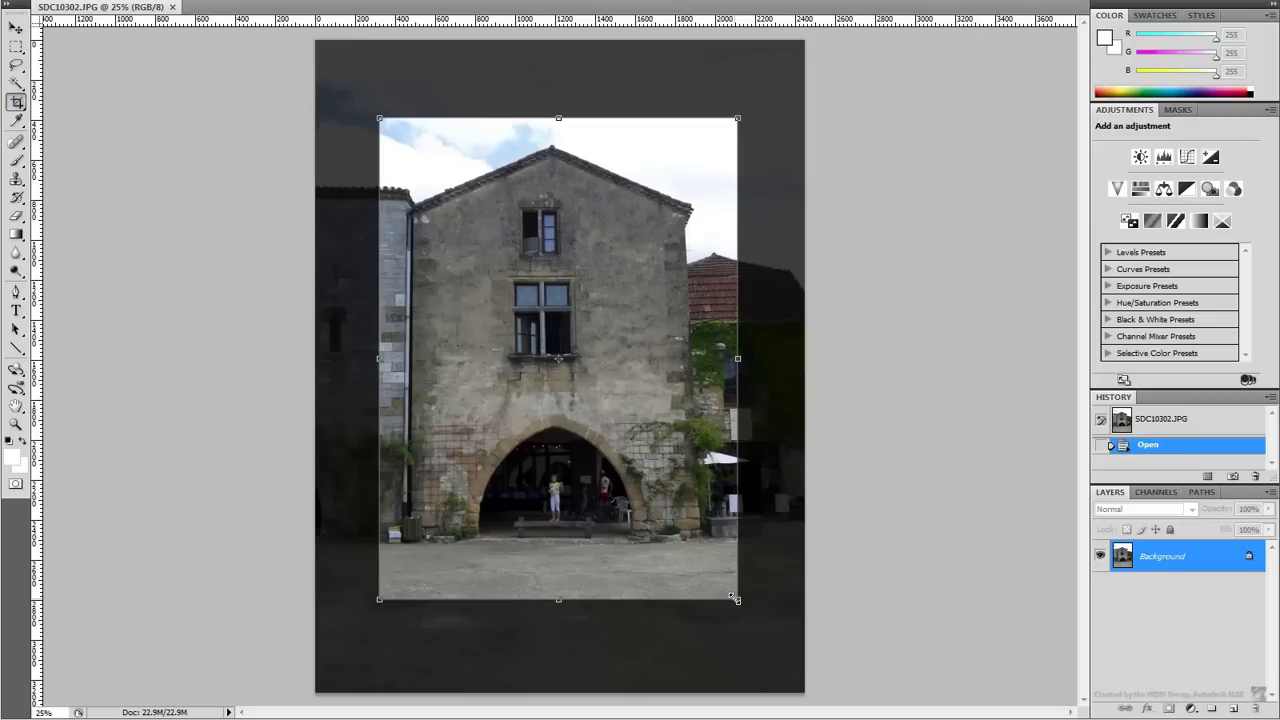
pyautogui.press('Return')
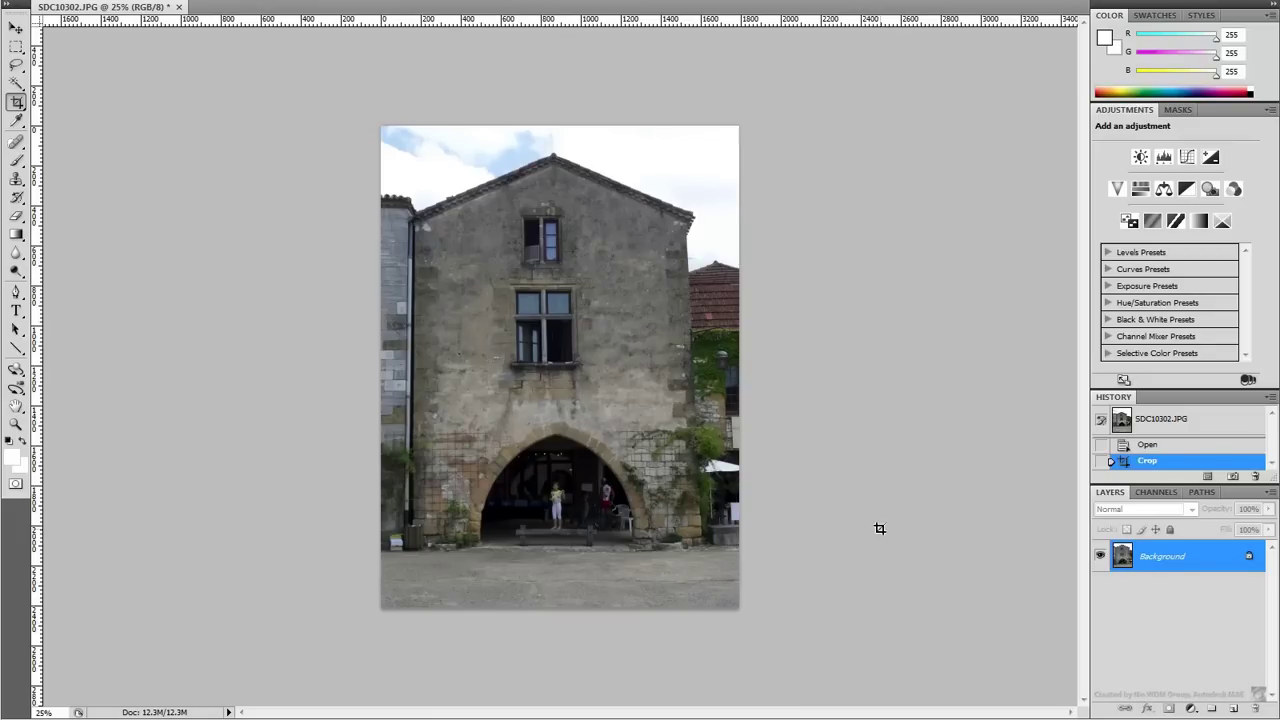
pyautogui.click(16, 424)
pyautogui.rightClick(467, 410)
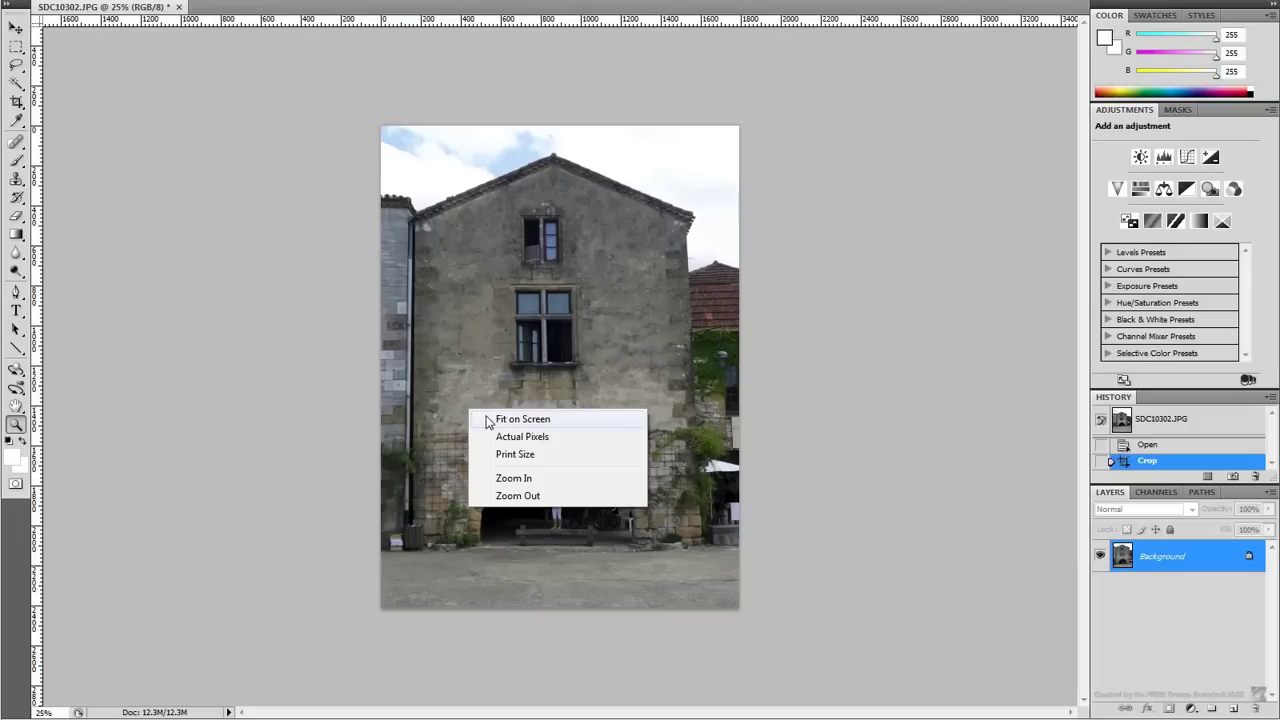
pyautogui.click(490, 421)
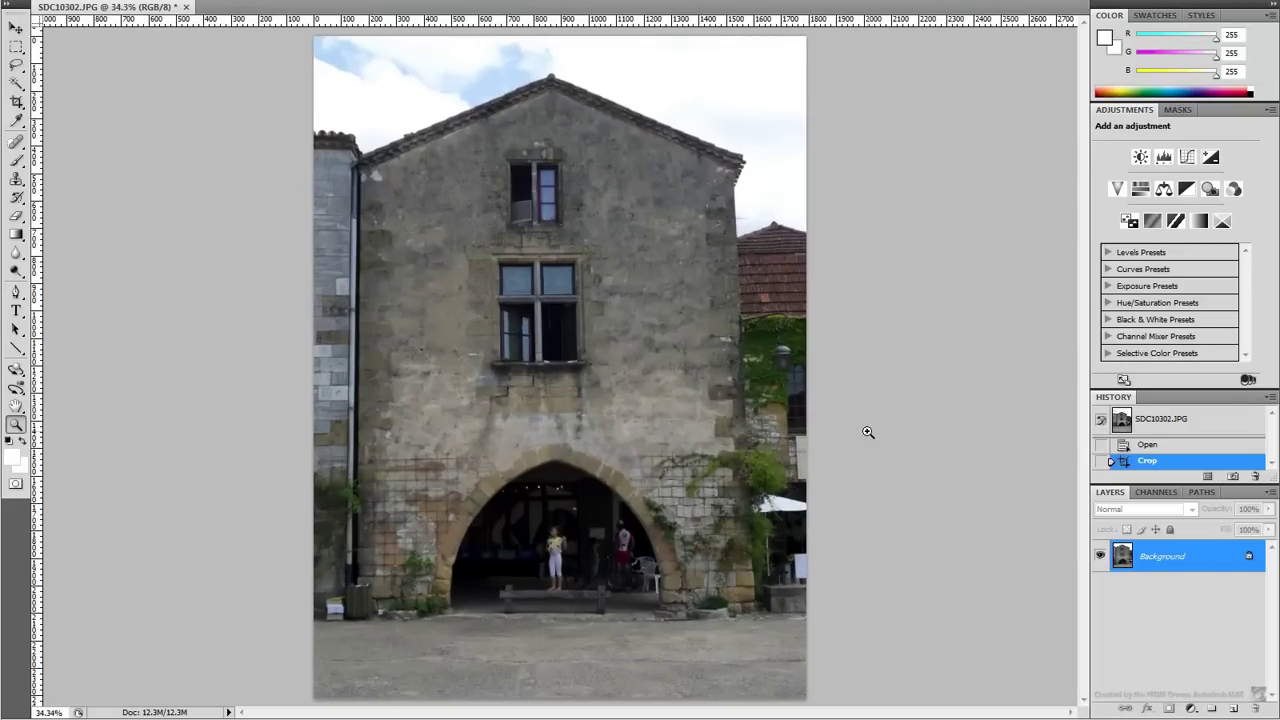
# Add guides along the facade's left and right edges, above the roof peak and along its base
pyautogui.moveTo(40, 405); pyautogui.dragTo(355, 401)
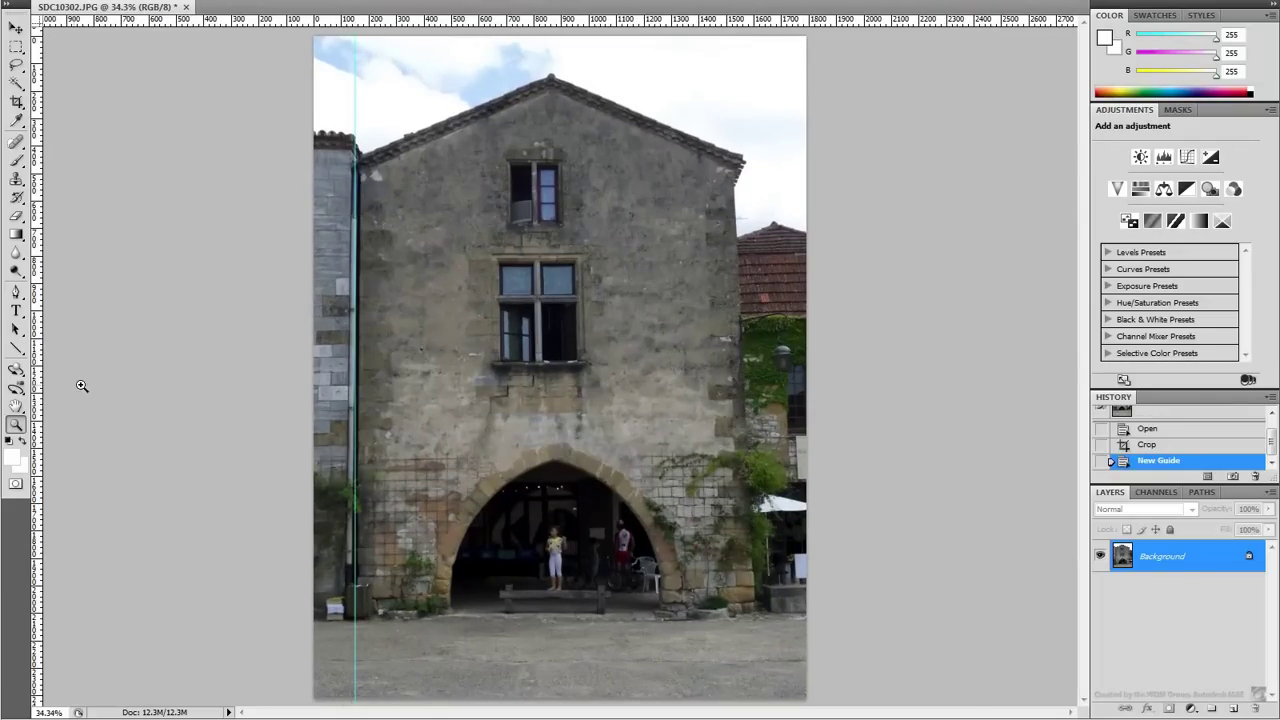
pyautogui.moveTo(40, 391); pyautogui.dragTo(743, 400)
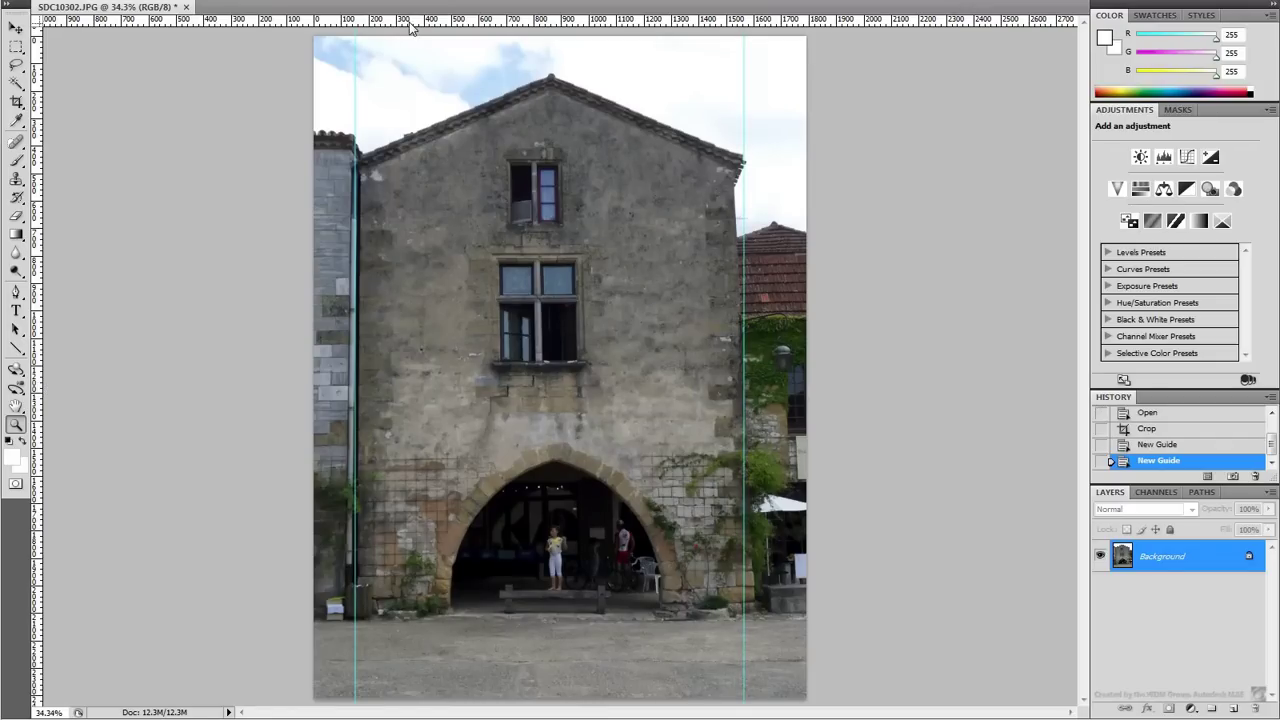
pyautogui.moveTo(405, 22); pyautogui.dragTo(416, 77)
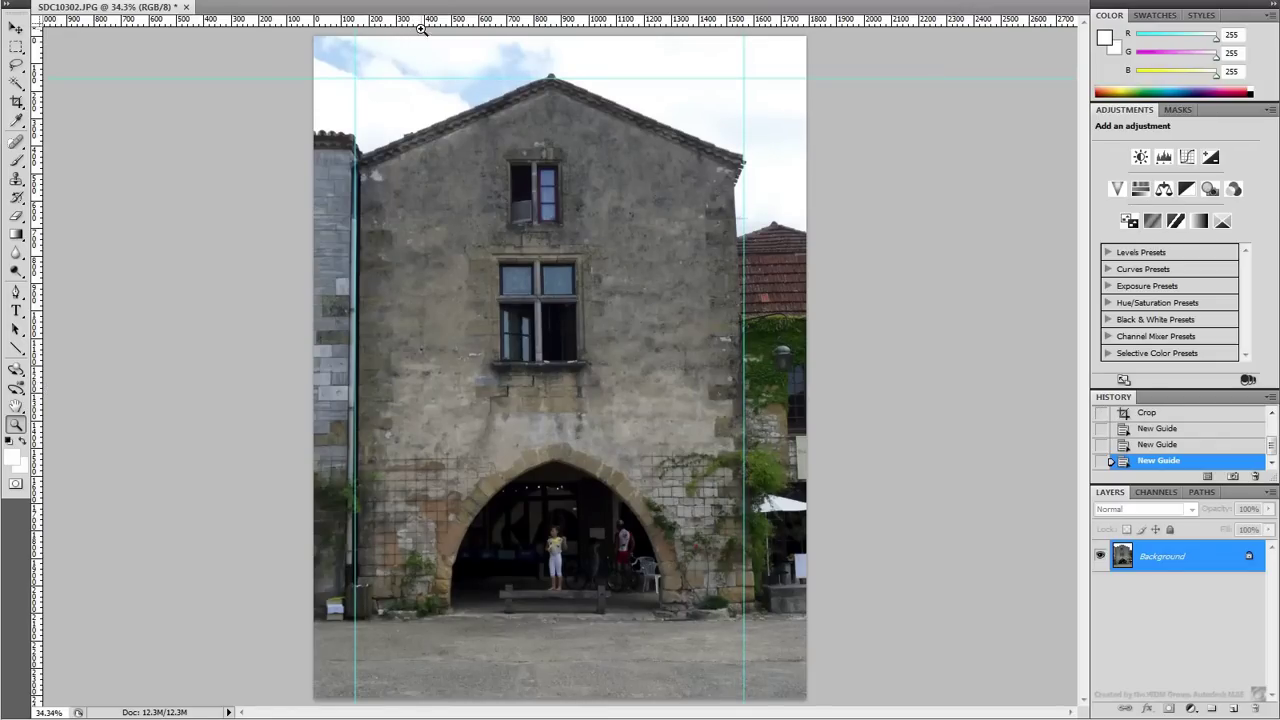
pyautogui.moveTo(420, 22); pyautogui.dragTo(416, 615)
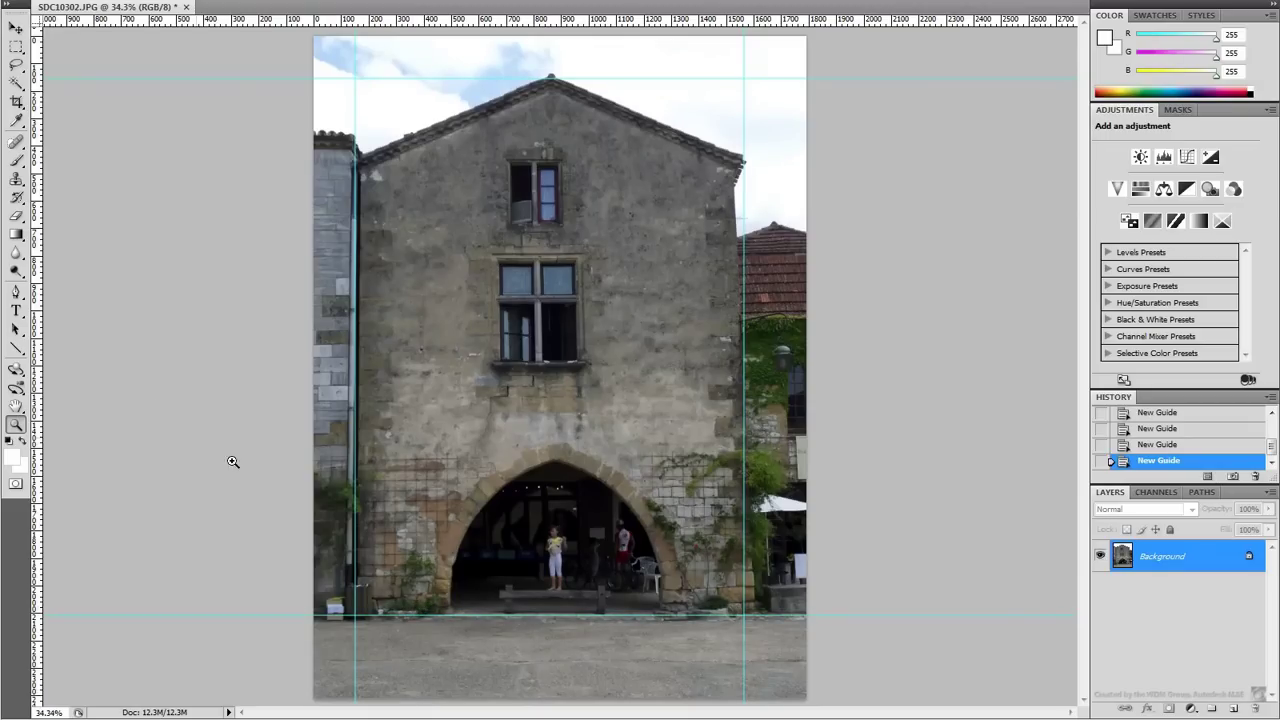
# Add guides at the windows' left and right sides and above and below the middle window
pyautogui.moveTo(40, 344); pyautogui.dragTo(499, 350)
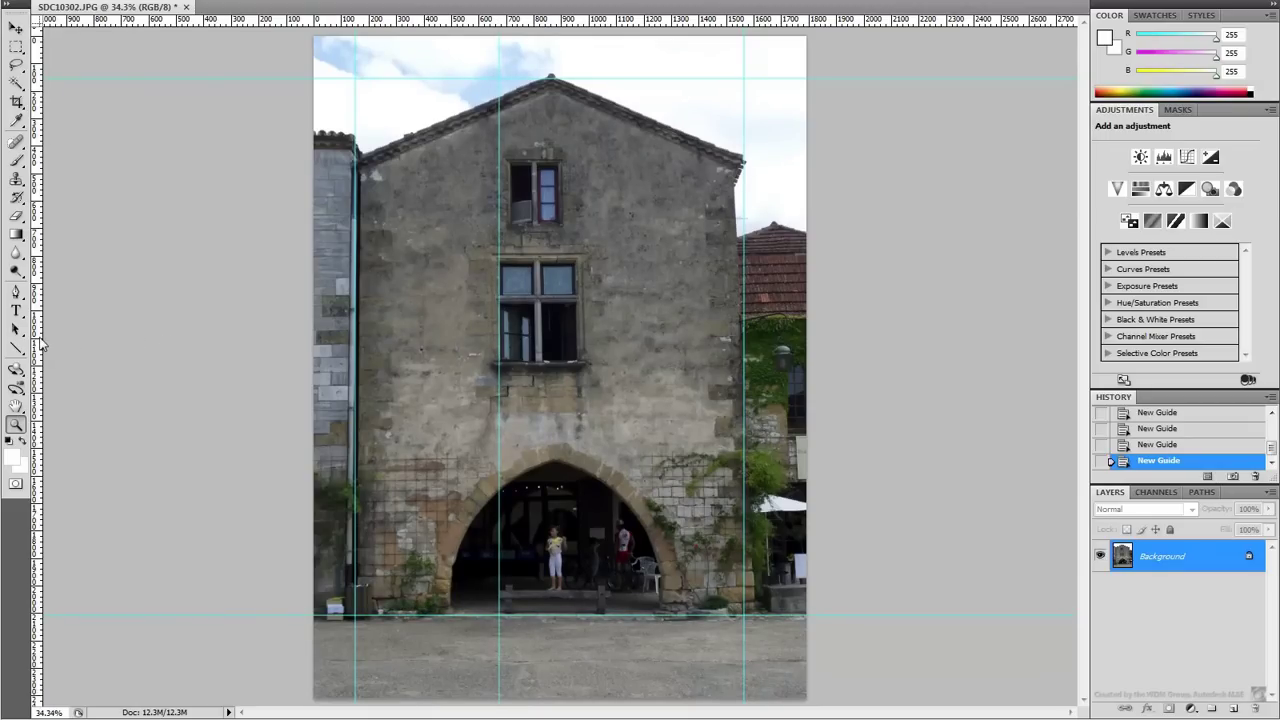
pyautogui.moveTo(40, 343); pyautogui.dragTo(581, 330)
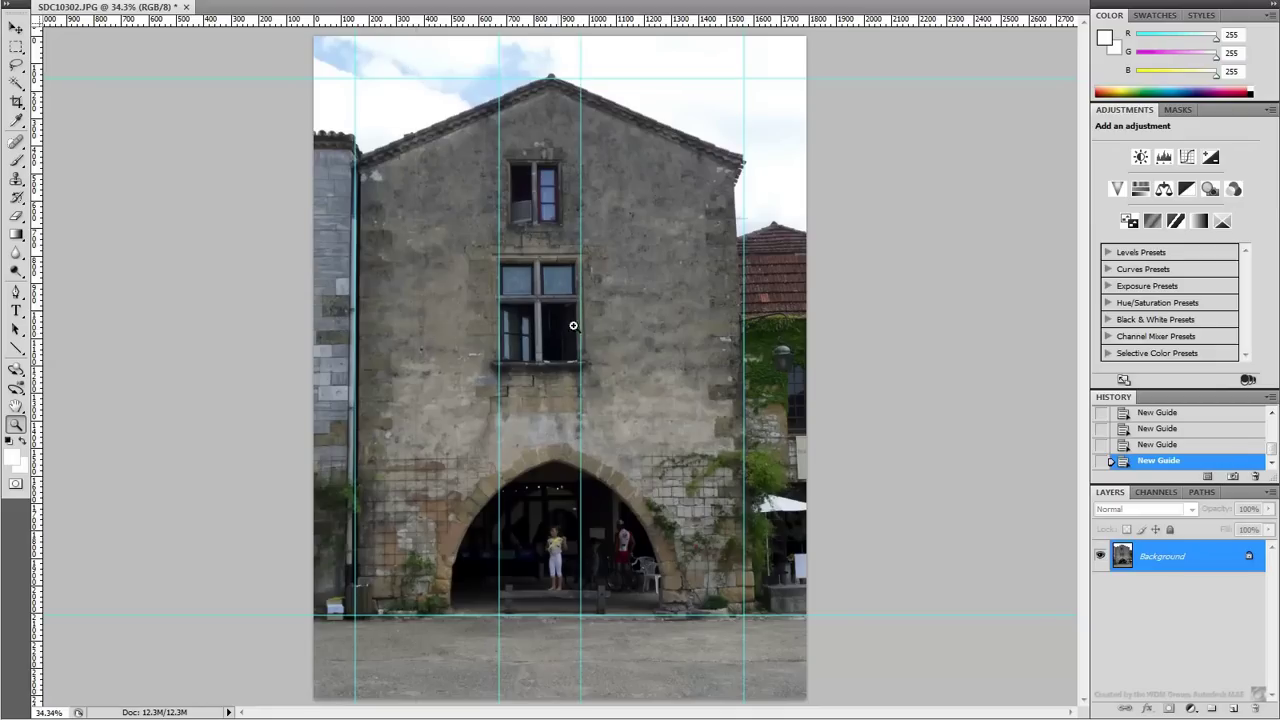
pyautogui.moveTo(434, 25); pyautogui.dragTo(436, 254)
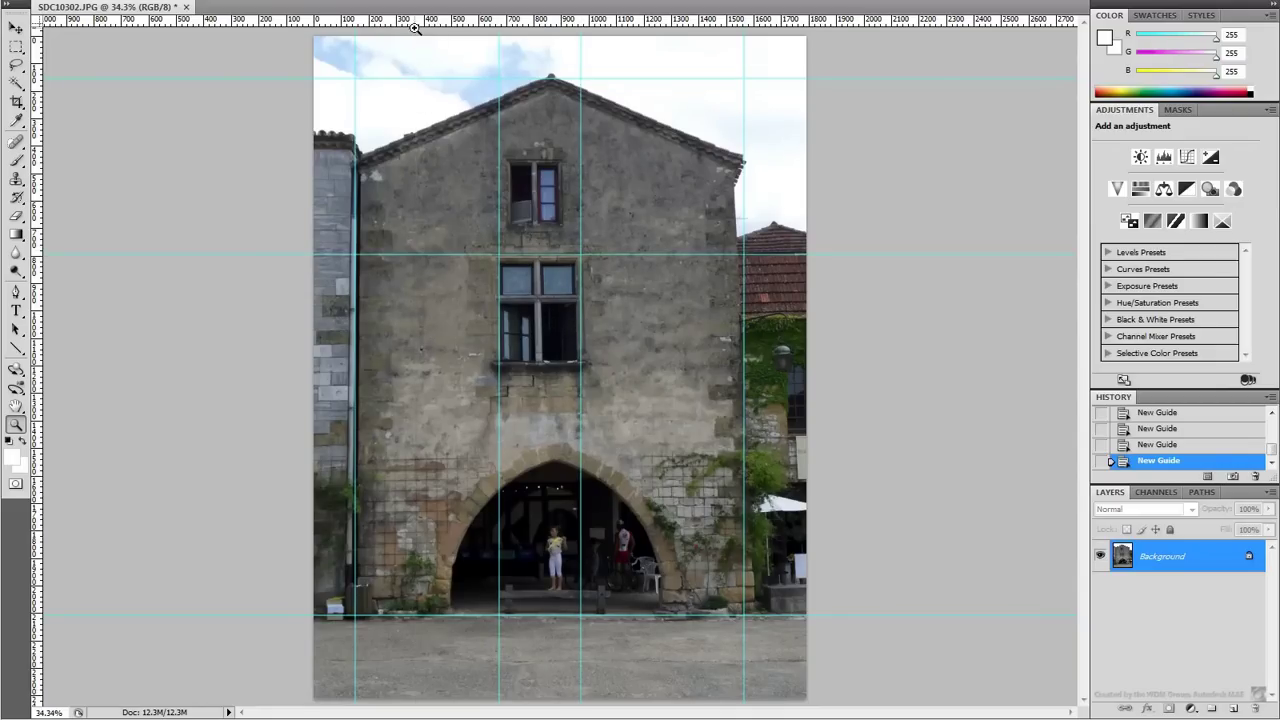
pyautogui.moveTo(416, 25); pyautogui.dragTo(438, 365)
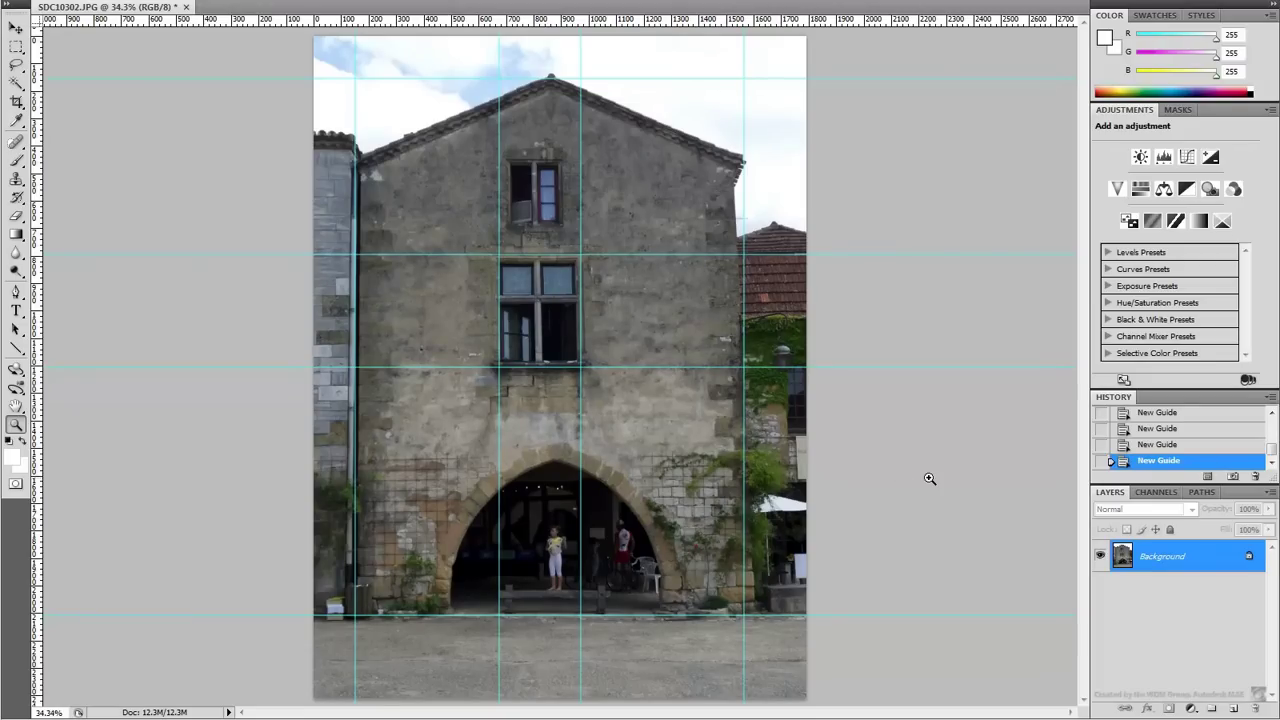
# Convert the Background into an editable Layer 0
pyautogui.rightClick(1160, 562)
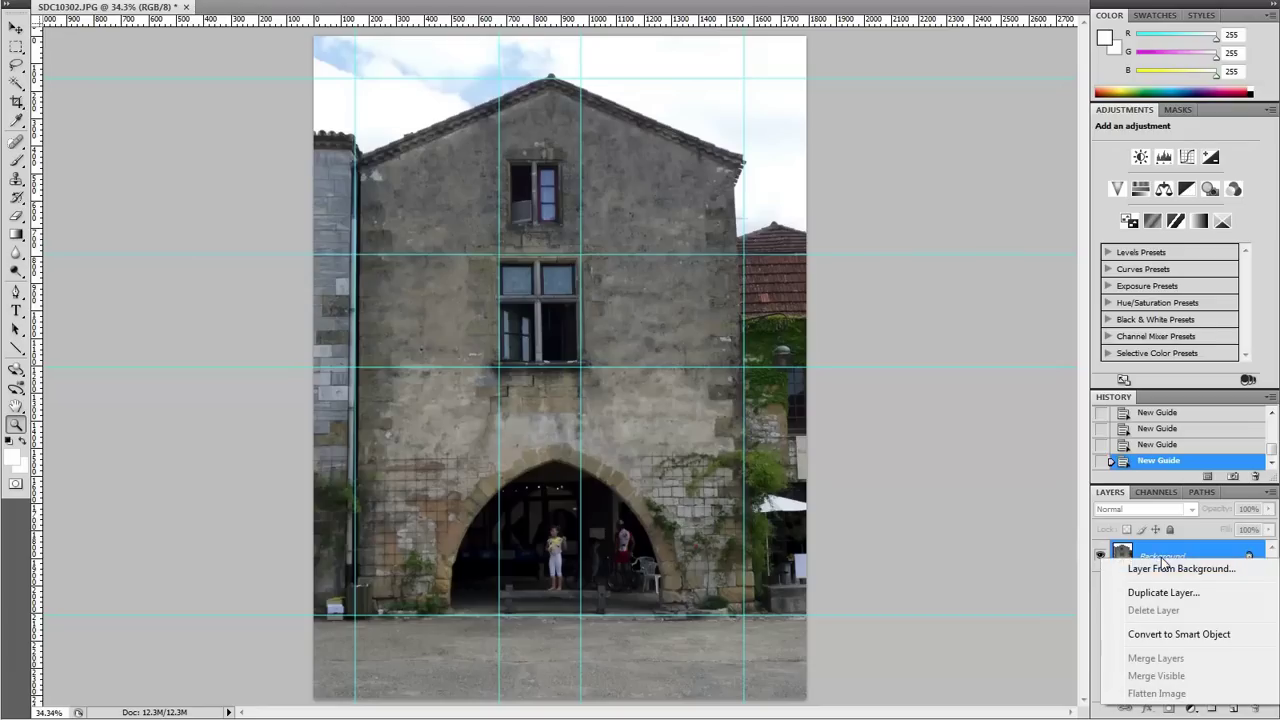
pyautogui.click(1165, 570)
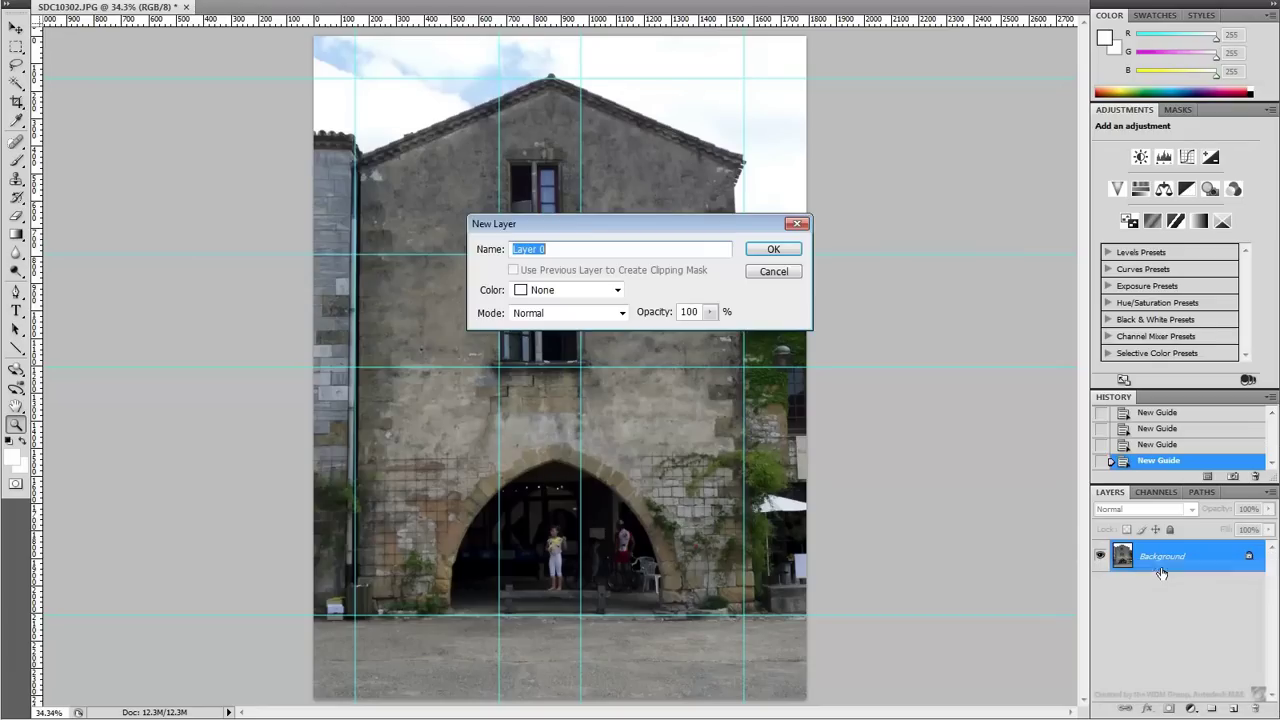
pyautogui.click(785, 250)
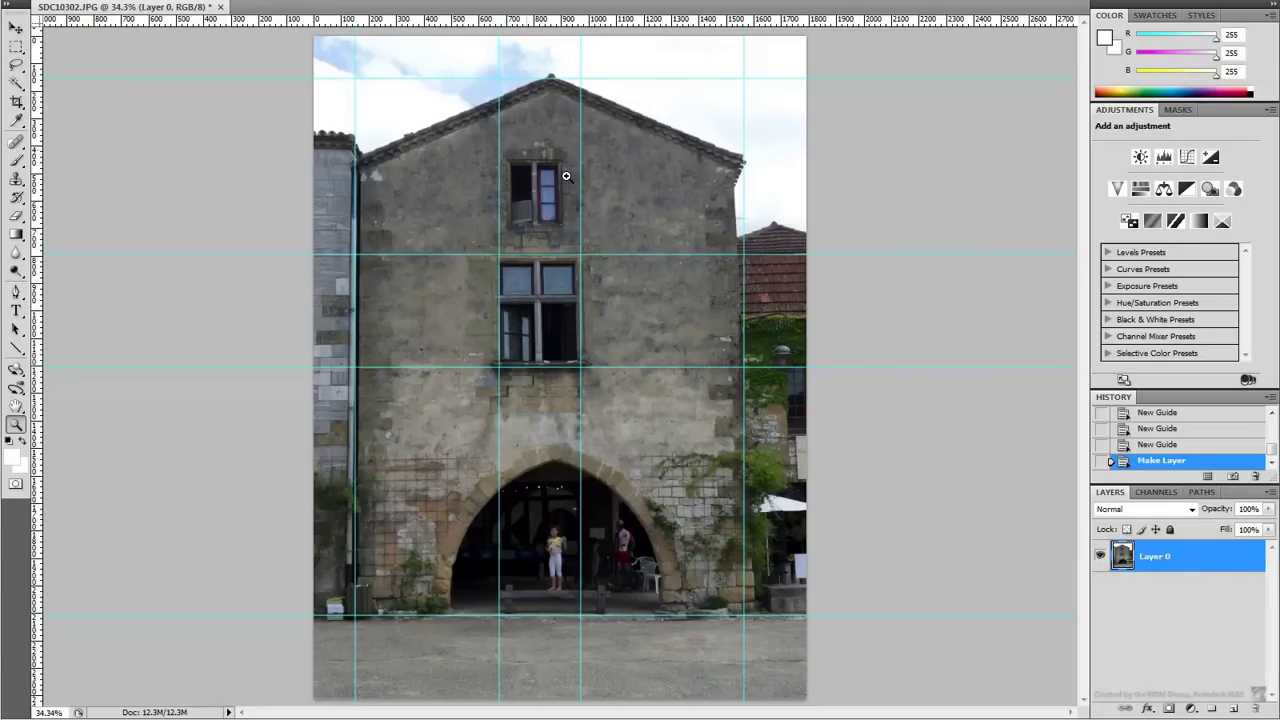
# Distort Layer 0's corners so the walls stand upright against the guides, then apply it
pyautogui.click(80, 2)
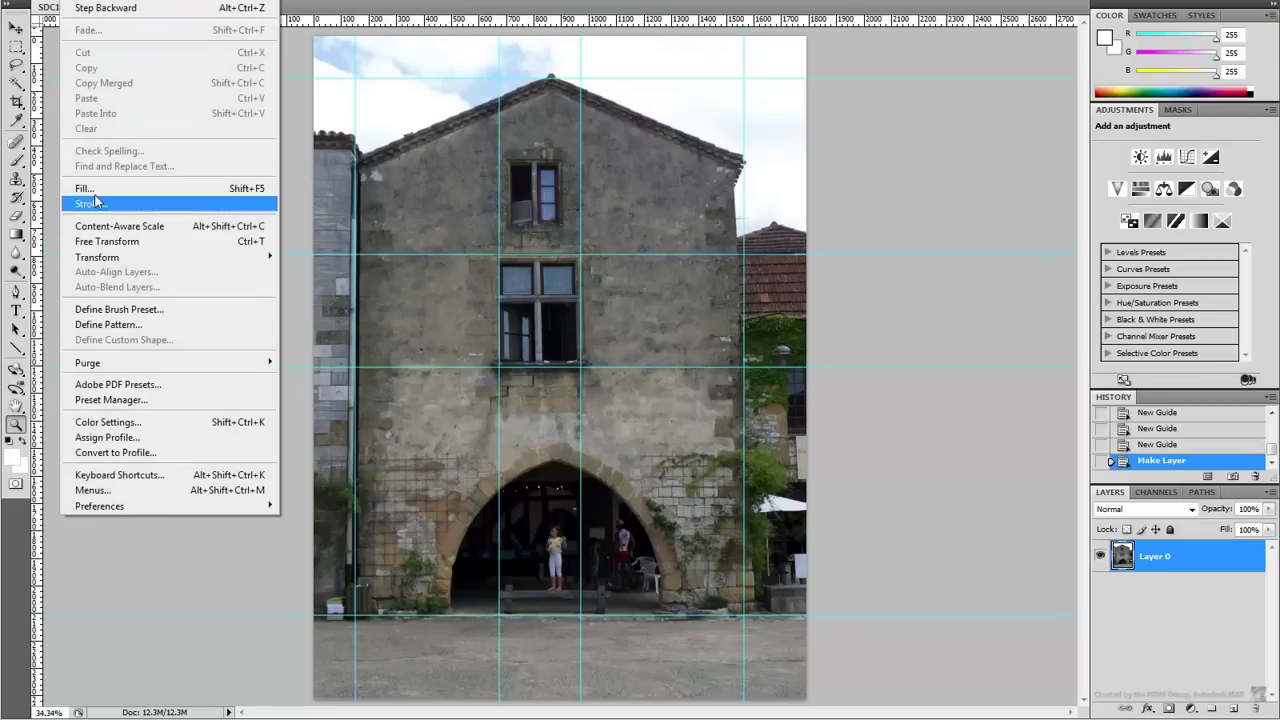
pyautogui.moveTo(106, 263)
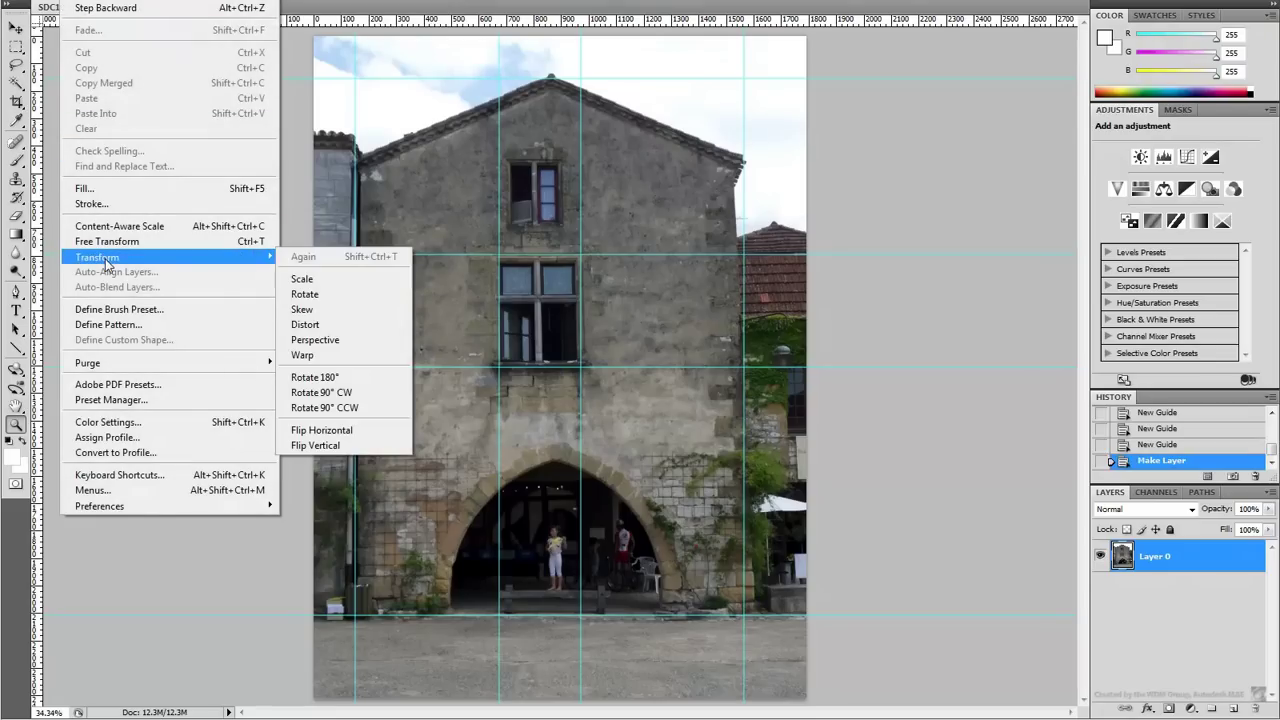
pyautogui.click(326, 325)
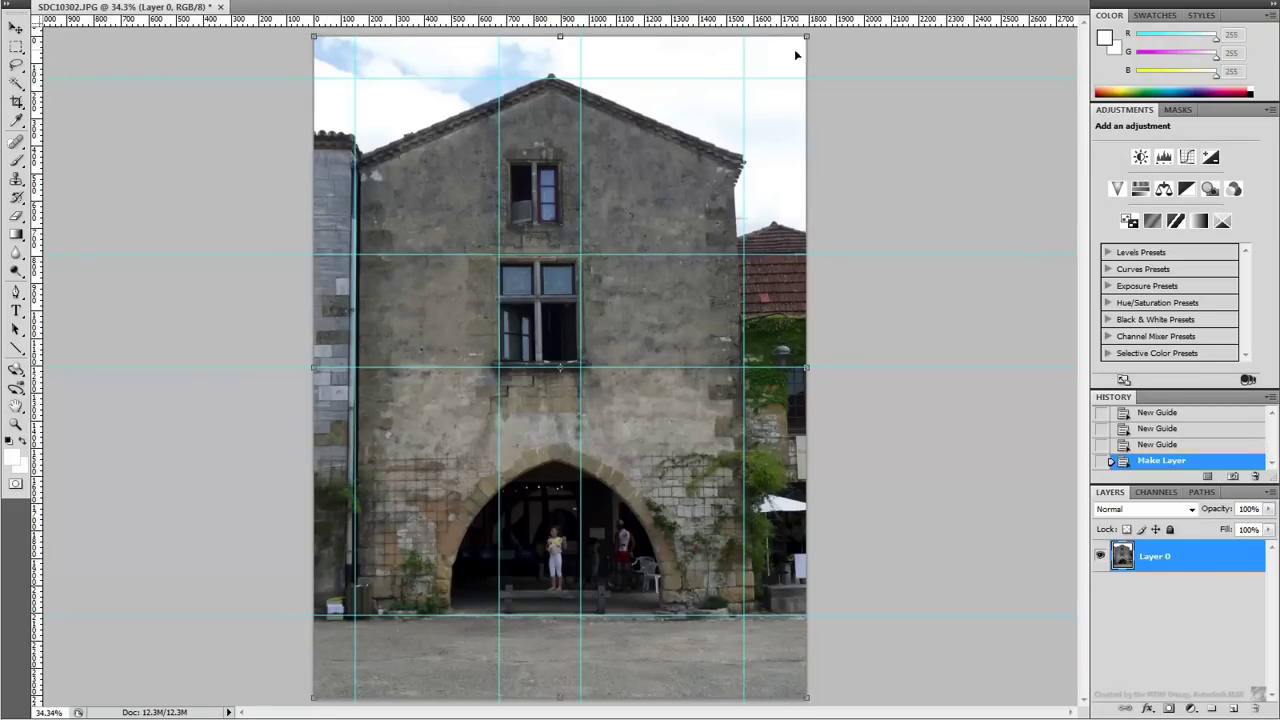
pyautogui.moveTo(808, 38); pyautogui.dragTo(825, 36)
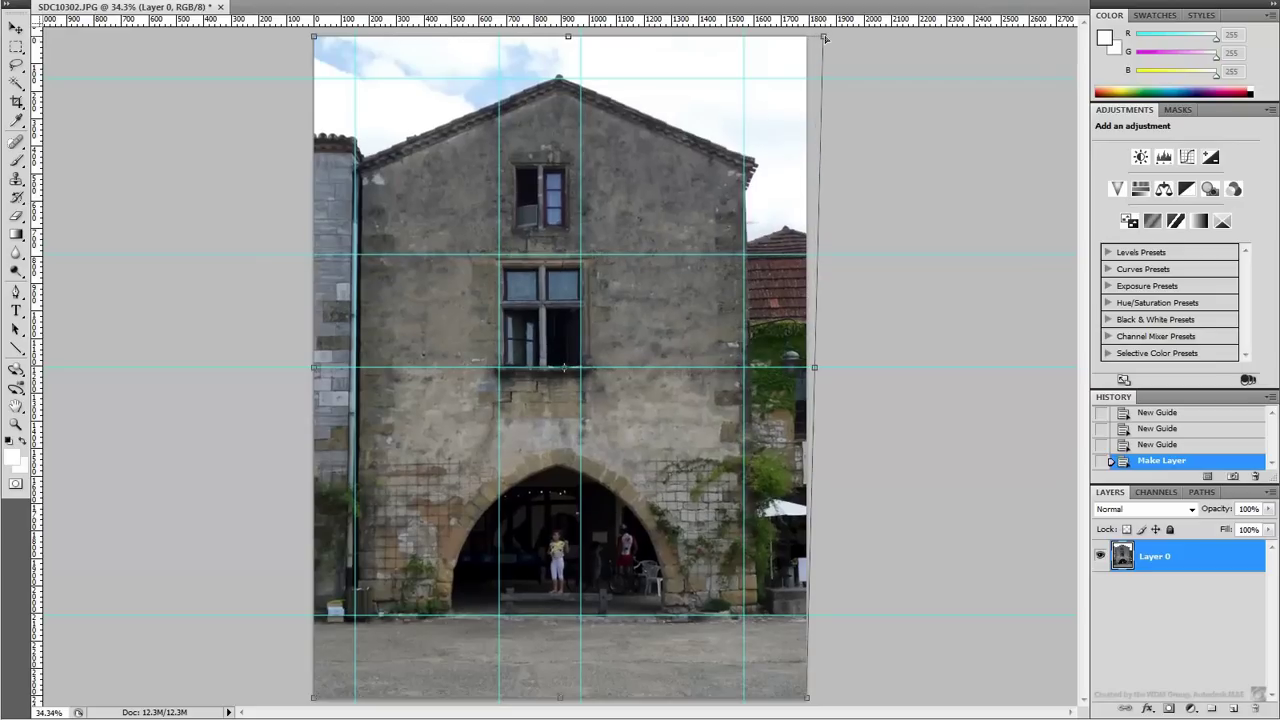
pyautogui.moveTo(805, 700); pyautogui.dragTo(797, 697)
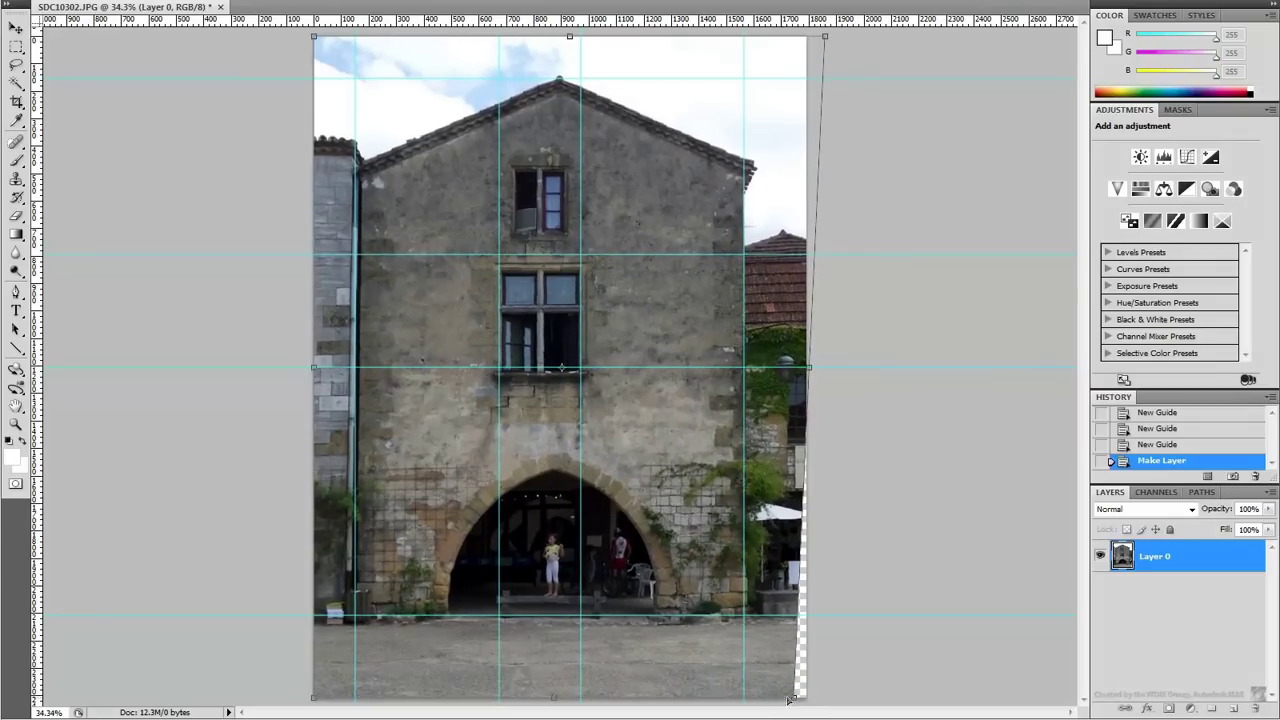
pyautogui.moveTo(315, 38); pyautogui.dragTo(304, 37)
pyautogui.moveTo(565, 38); pyautogui.dragTo(567, 24)
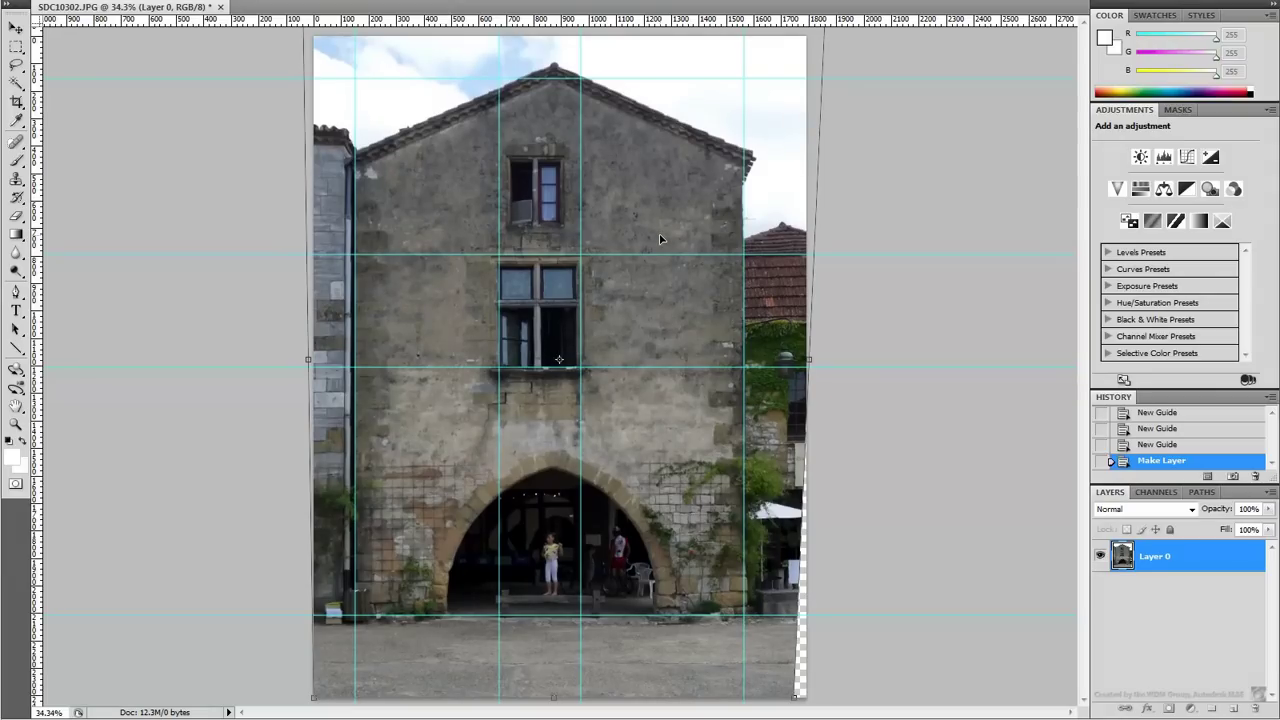
pyautogui.click(16, 47)
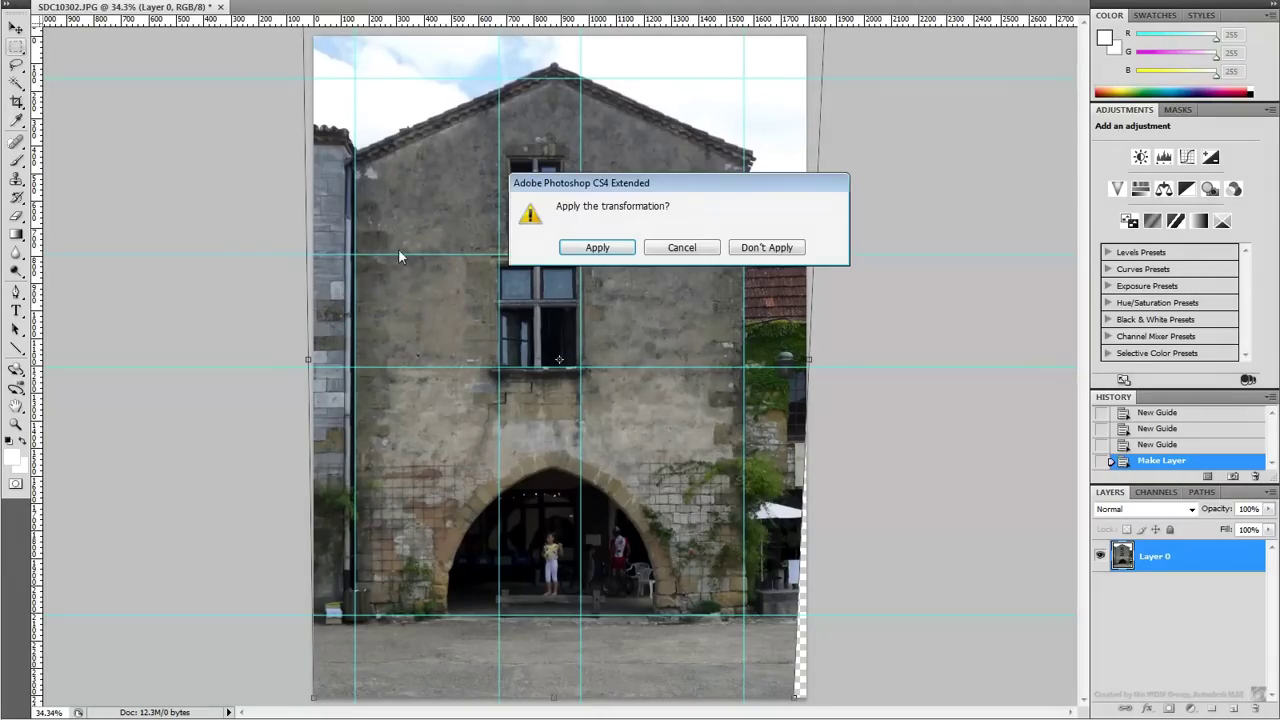
pyautogui.click(597, 248)
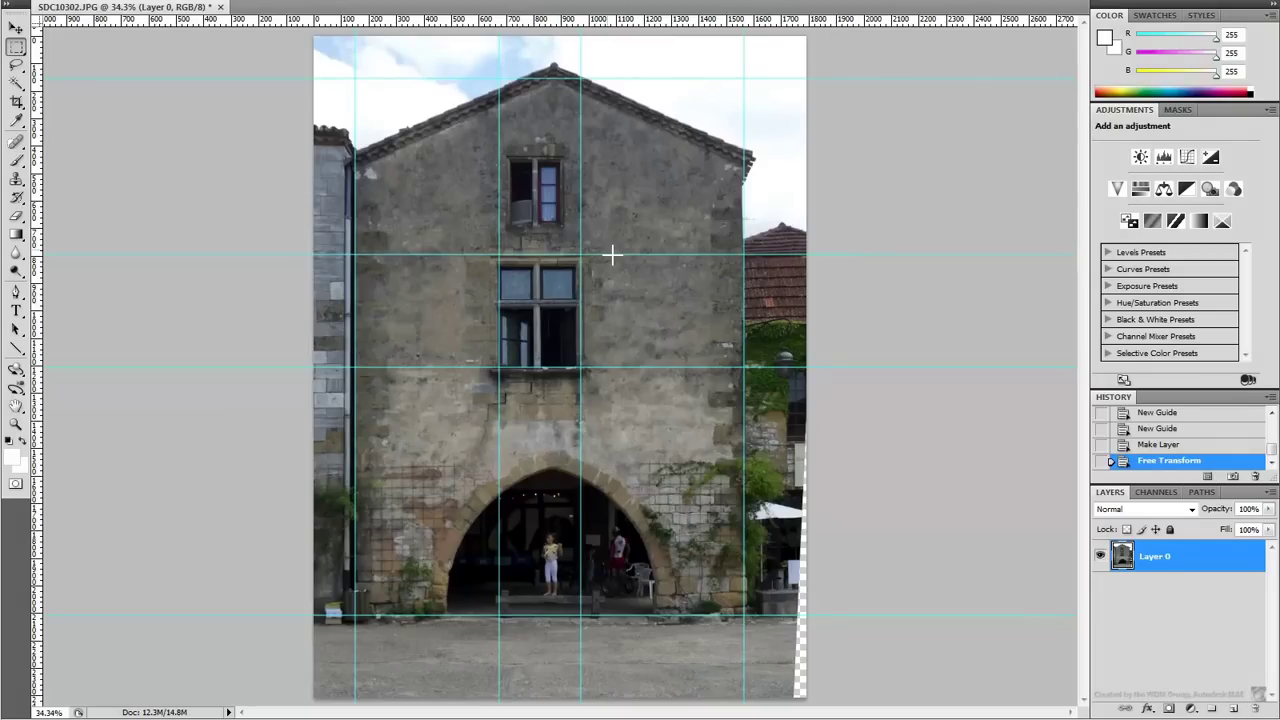
# Nudge the top, right and bottom guides to fit the facade edges
pyautogui.click(16, 29)
pyautogui.moveTo(831, 77); pyautogui.dragTo(829, 70)
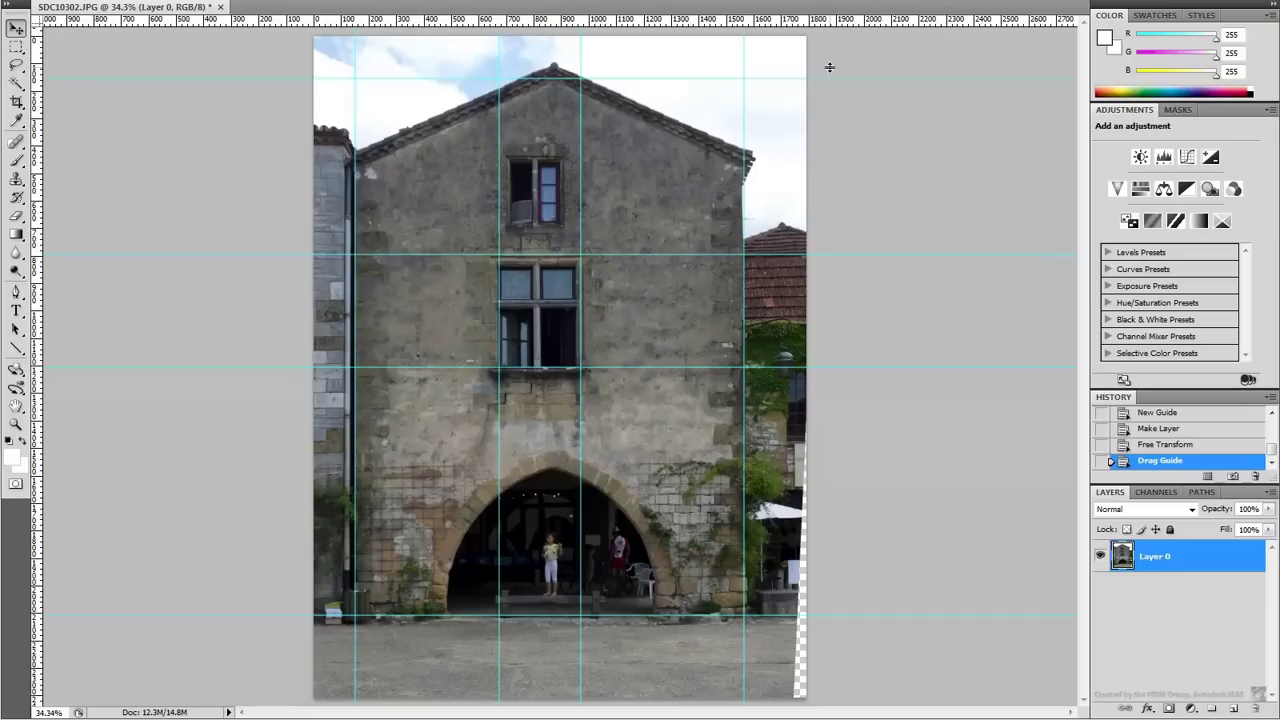
pyautogui.moveTo(743, 38); pyautogui.dragTo(741, 38)
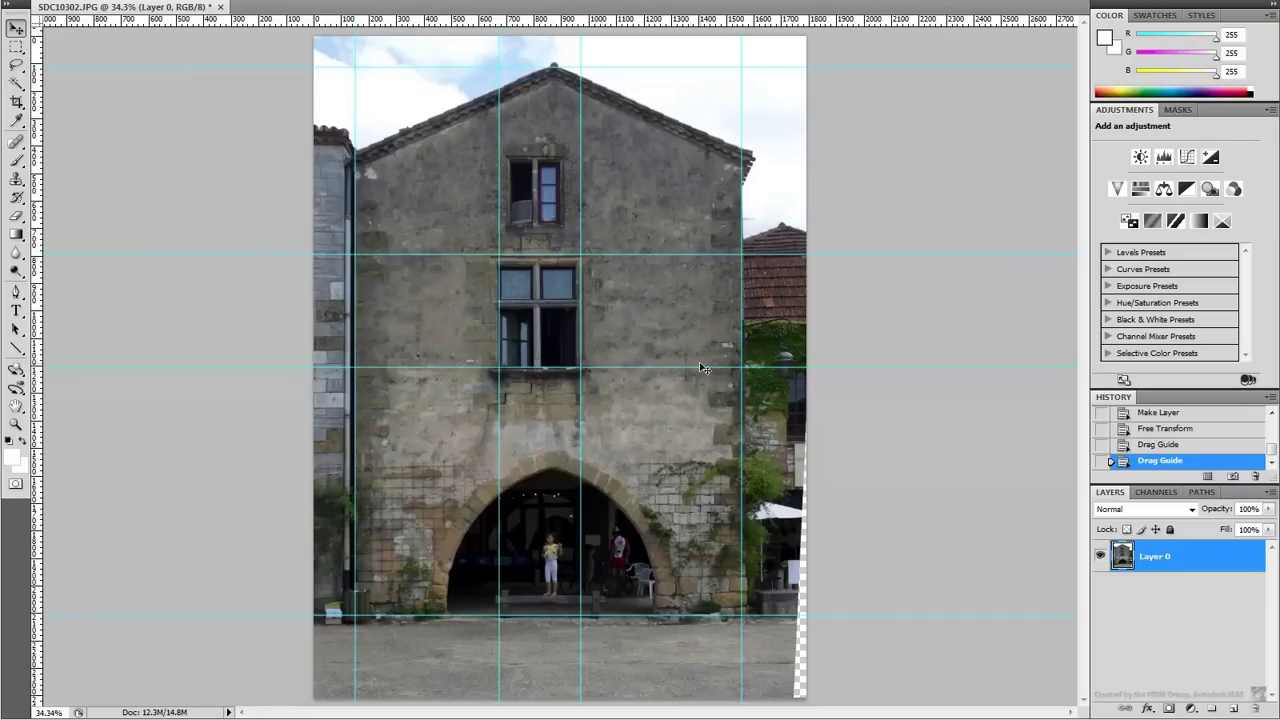
pyautogui.moveTo(855, 616); pyautogui.dragTo(856, 620)
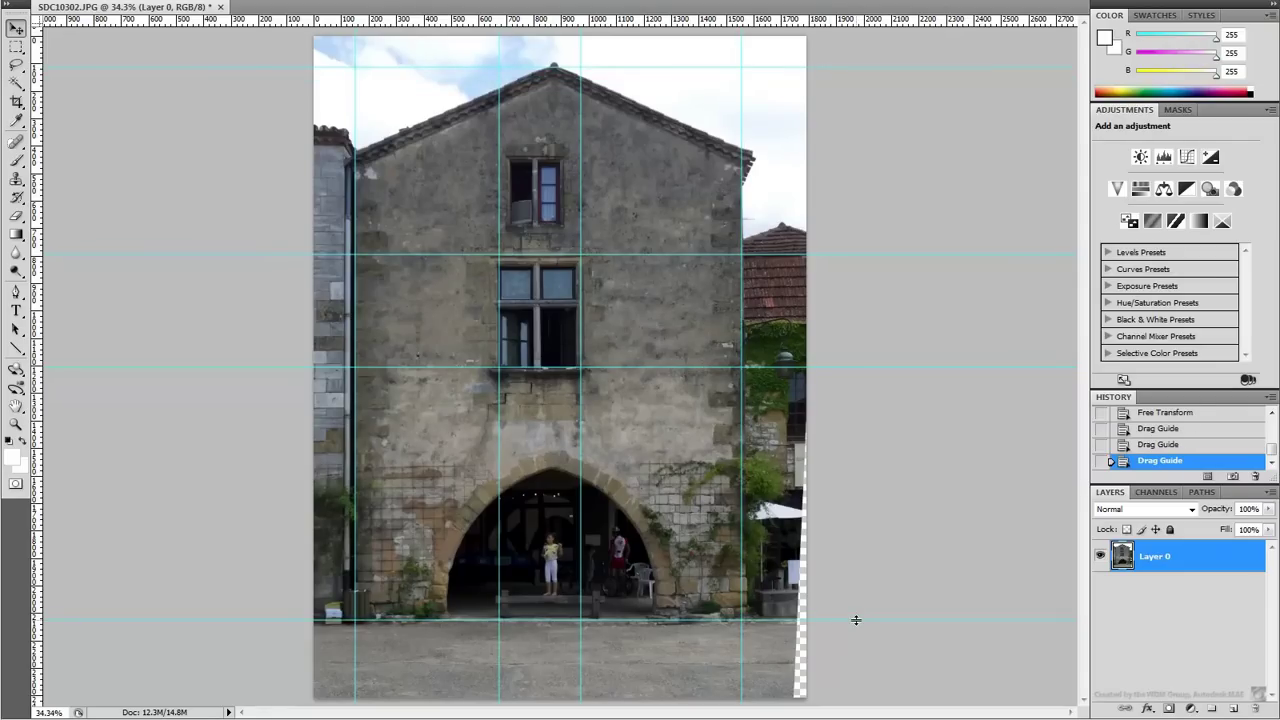
# Crop the photo to the facade area framed by the guides
pyautogui.click(16, 102)
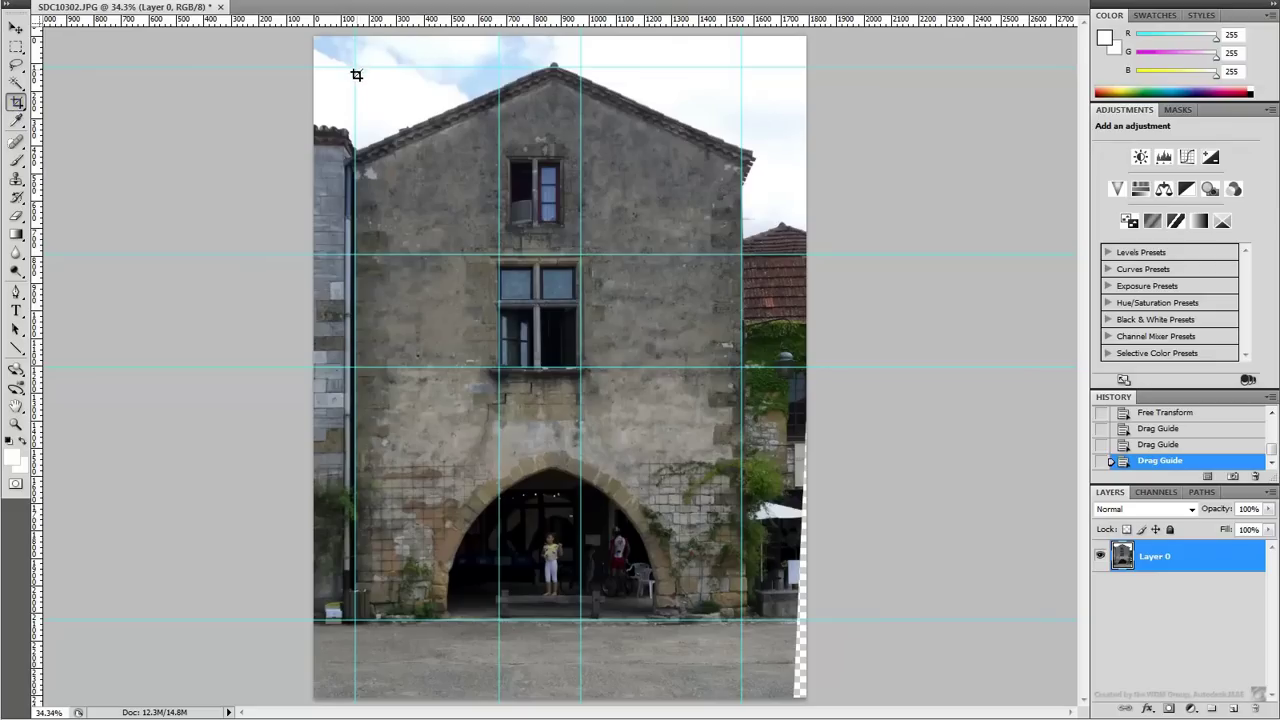
pyautogui.moveTo(355, 67); pyautogui.dragTo(741, 620)
pyautogui.press('Return')
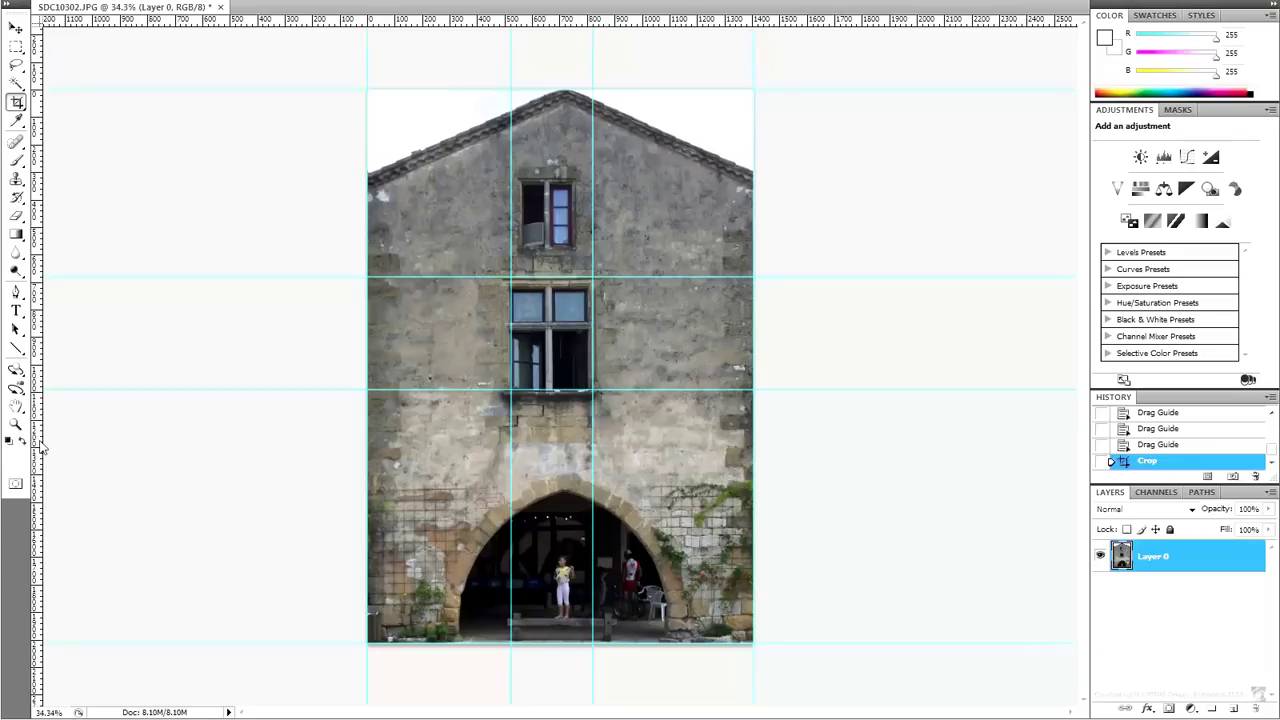
# Zoom in on the girl and clone the nearby storefront background over her
pyautogui.click(16, 424)
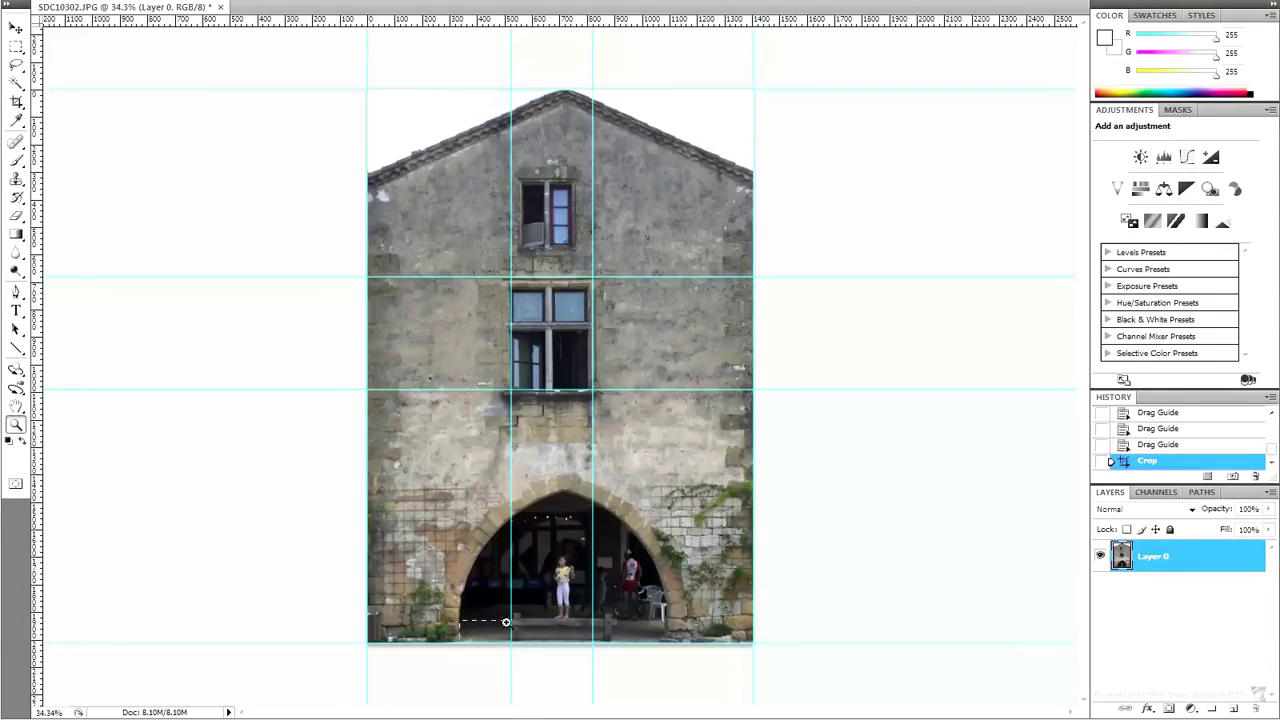
pyautogui.click(651, 516)
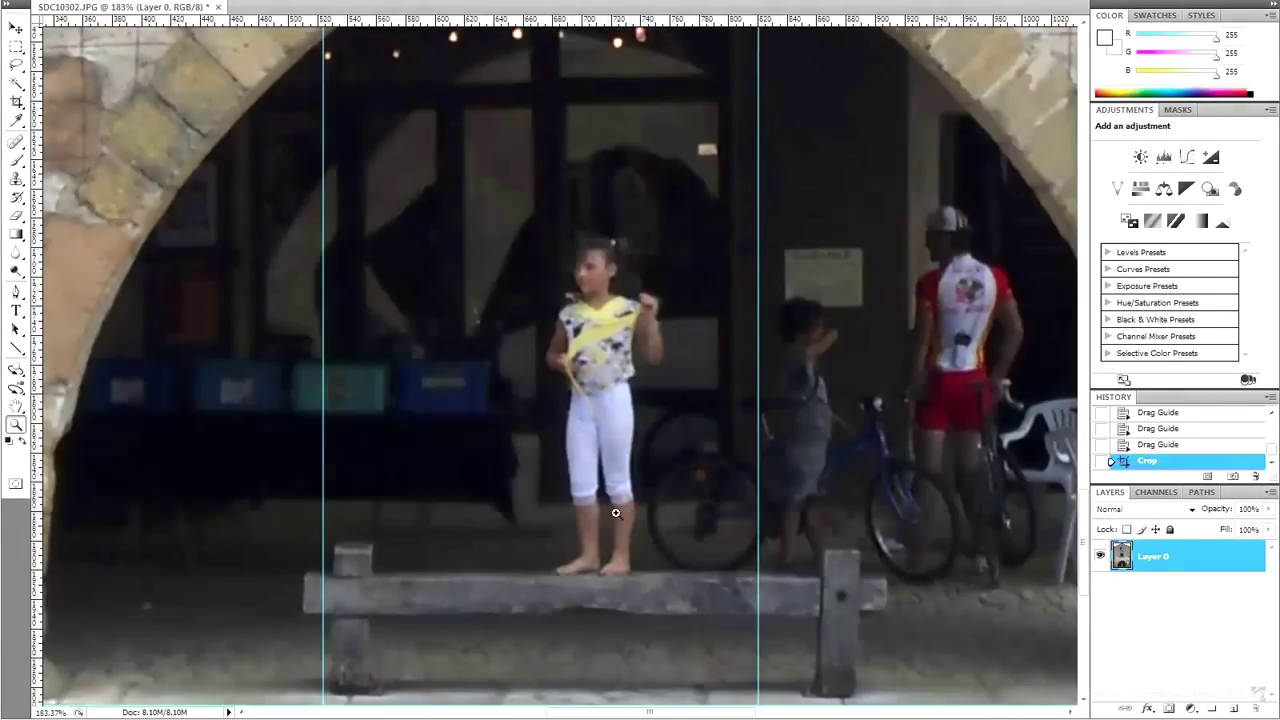
pyautogui.click(16, 178)
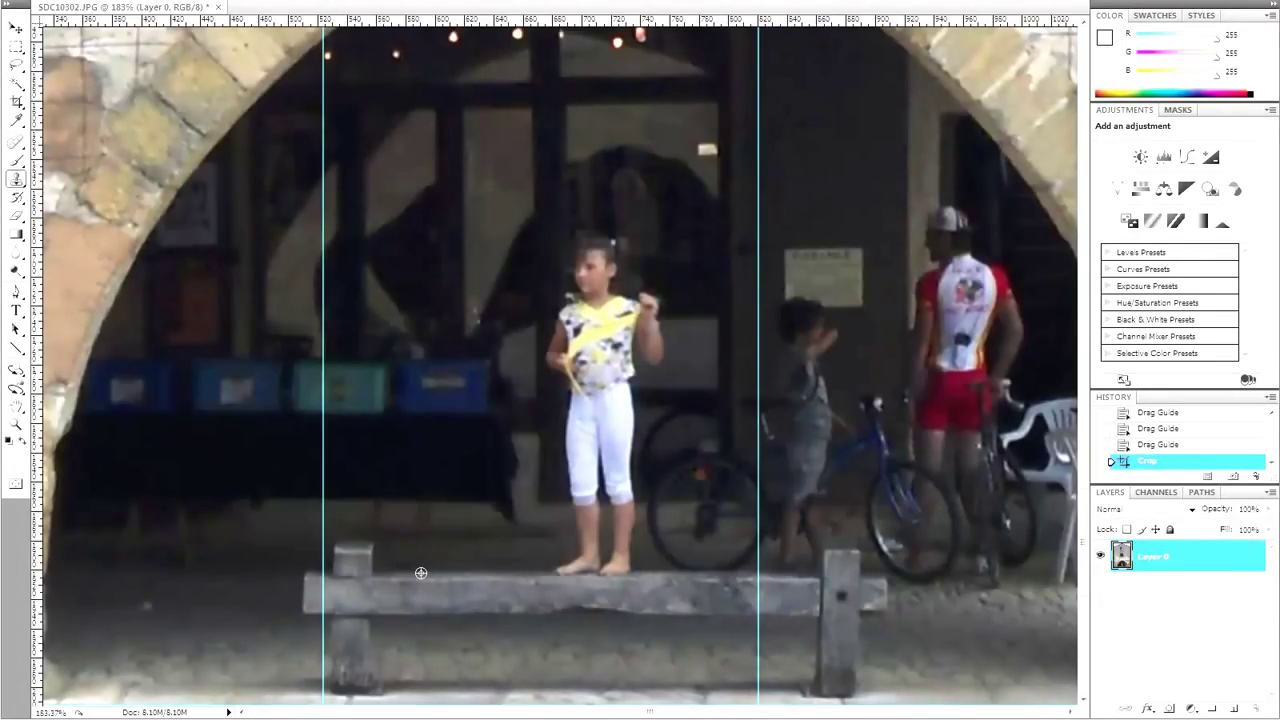
pyautogui.keyDown('alt'); pyautogui.click(421, 573); pyautogui.keyUp('alt')
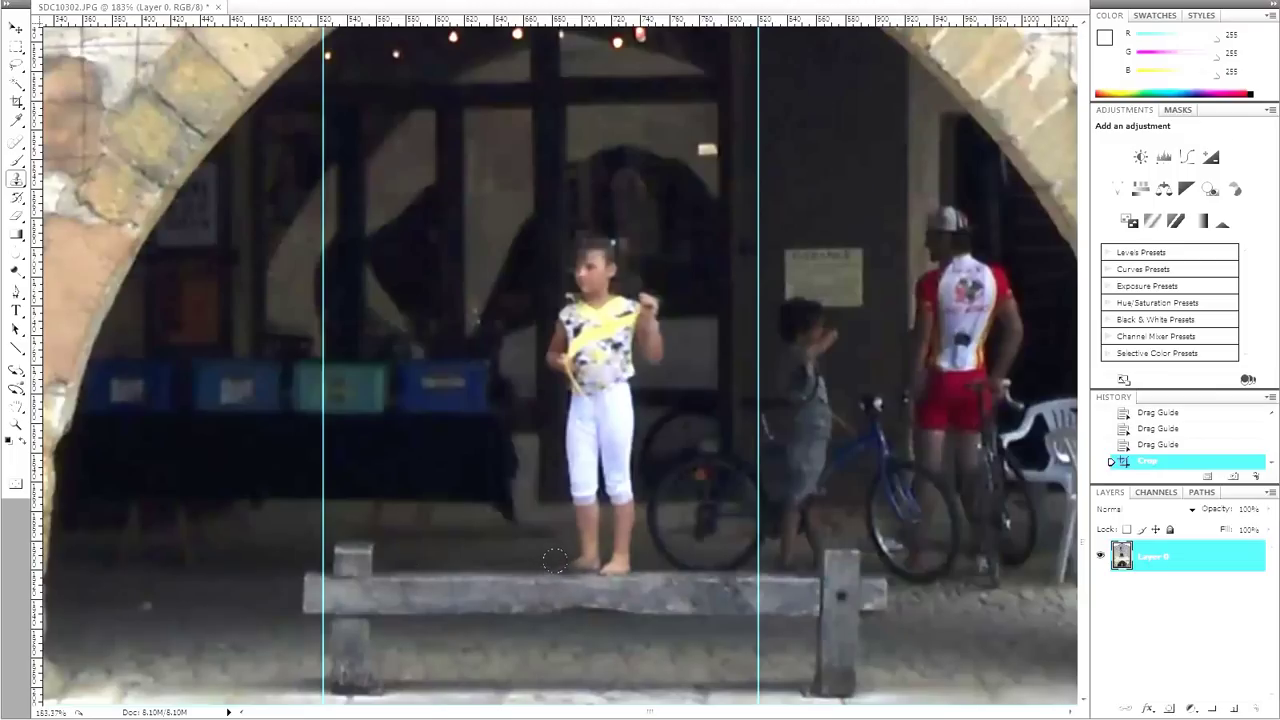
pyautogui.moveTo(556, 561)
pyautogui.mouseDown()
pyautogui.moveTo(576, 516)
pyautogui.moveTo(562, 289)
pyautogui.moveTo(550, 370)
pyautogui.moveTo(592, 204)
pyautogui.moveTo(596, 563)
pyautogui.moveTo(646, 265)
pyautogui.moveTo(628, 362)
pyautogui.moveTo(608, 289)
pyautogui.mouseUp()
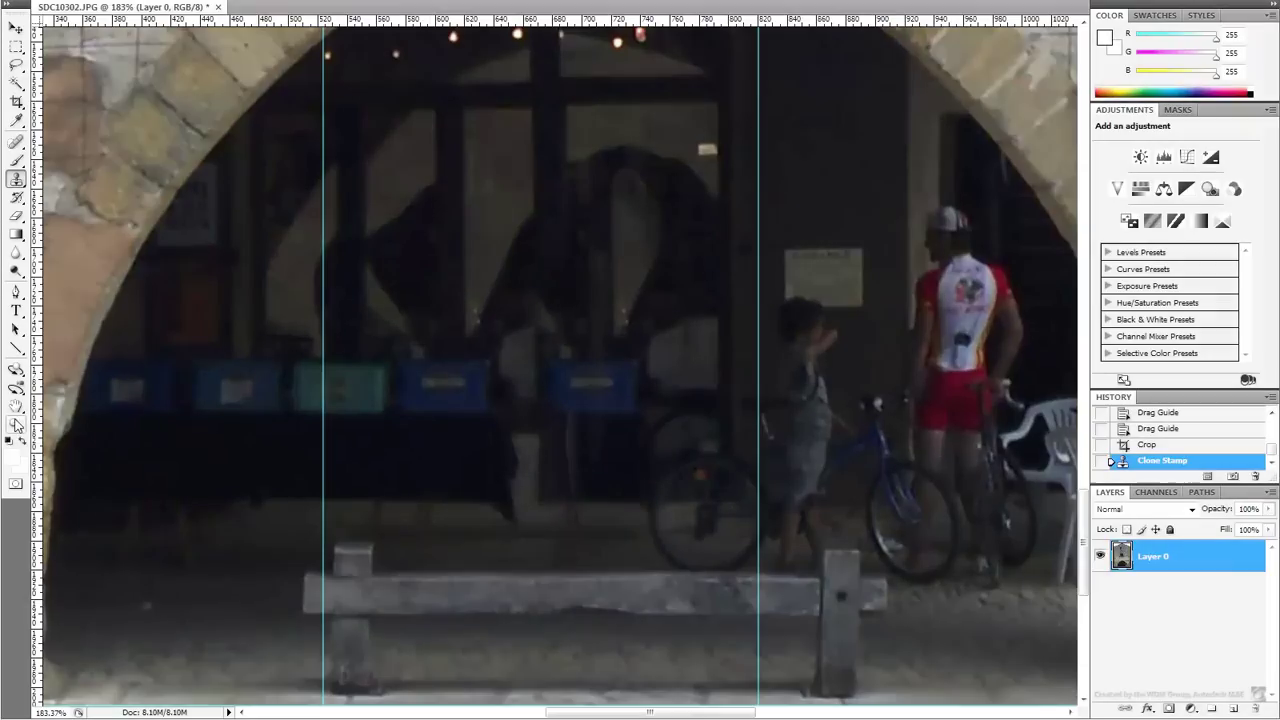
# Fit the whole retouched facade on screen to check the empty bench
pyautogui.click(16, 425)
pyautogui.rightClick(566, 380)
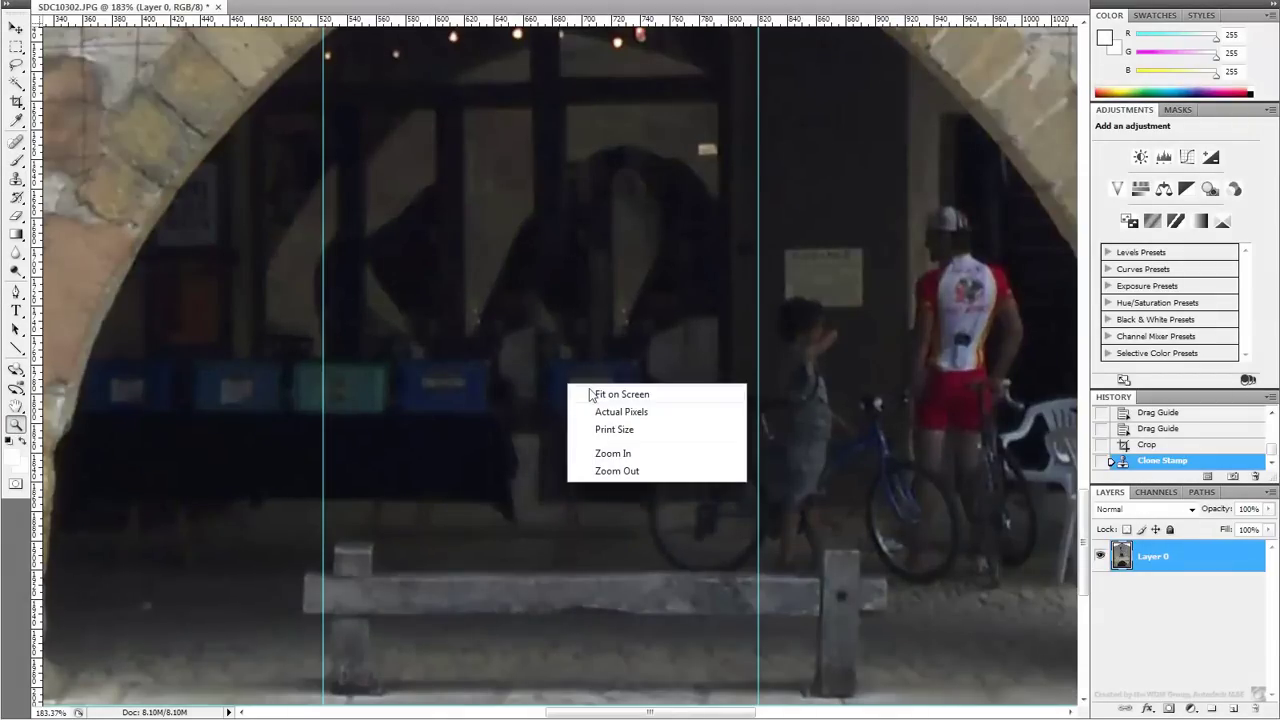
pyautogui.click(592, 390)
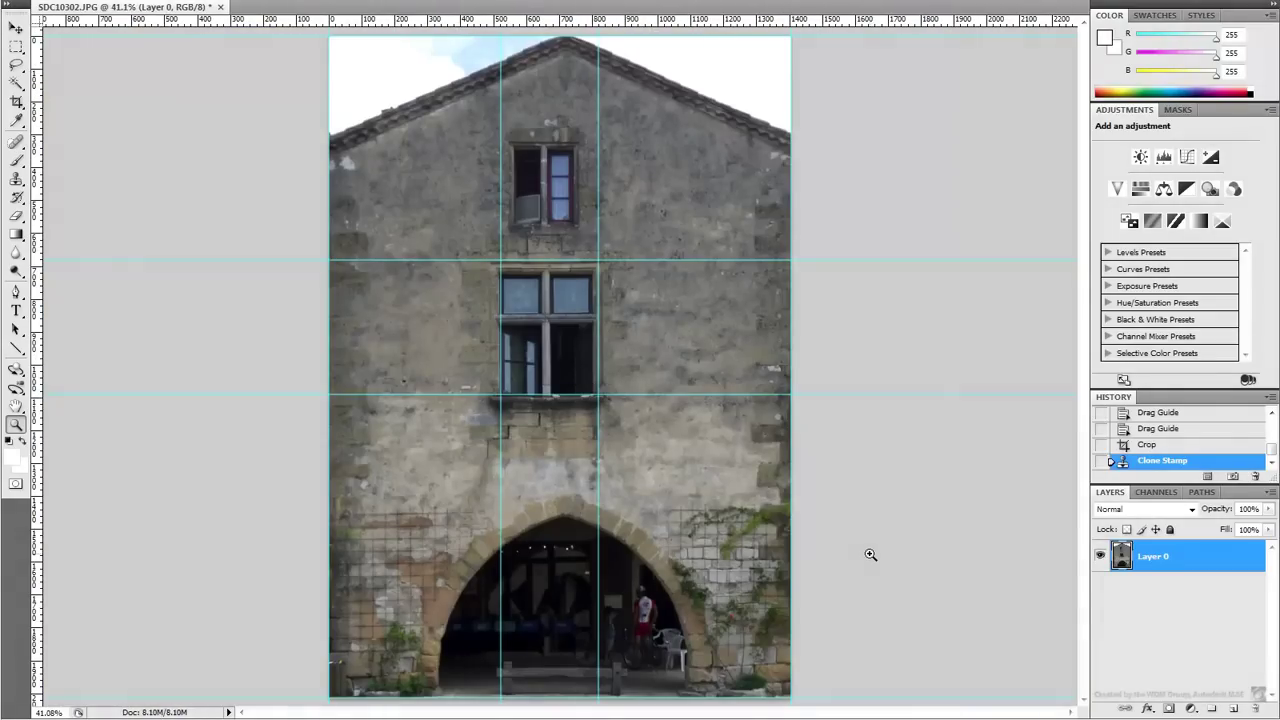